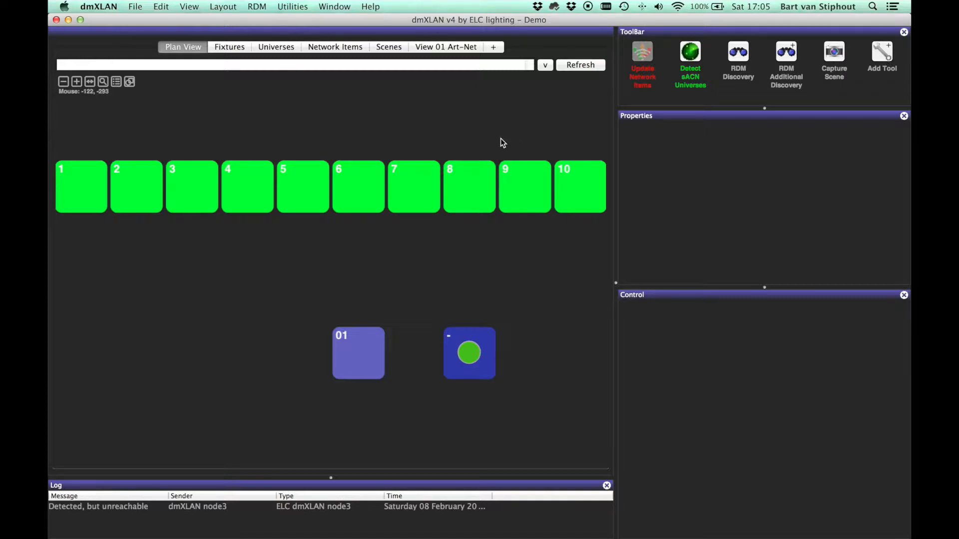
Step: Turn fixture 6 on and release it, two times in a row, to test its take over and release
{"action": "left_click", "coordinate": [363, 182]}
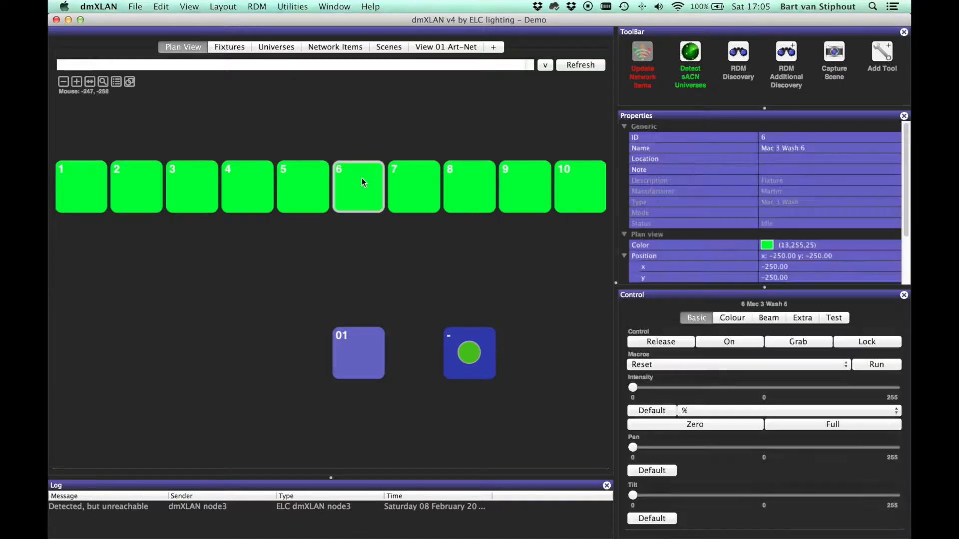
{"action": "left_click", "coordinate": [734, 343]}
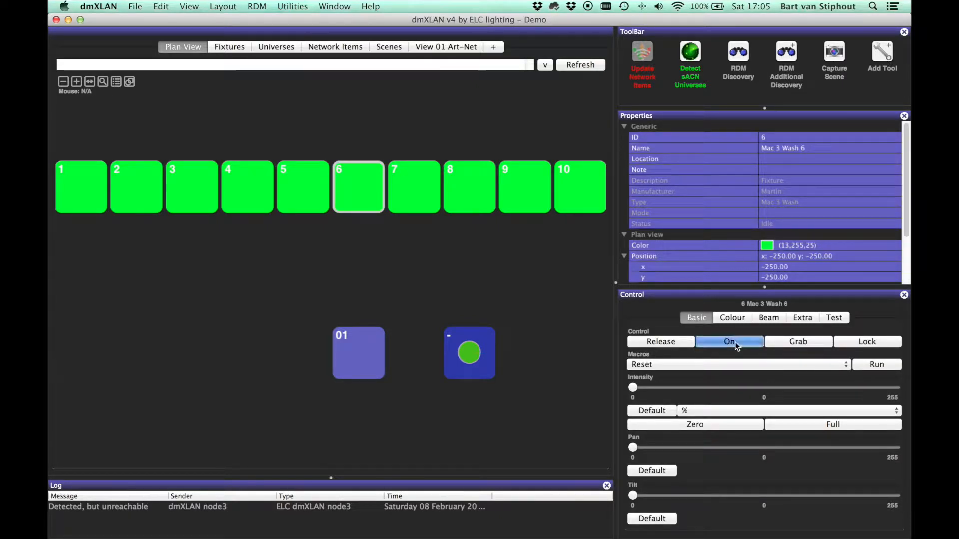
{"action": "left_click", "coordinate": [669, 341]}
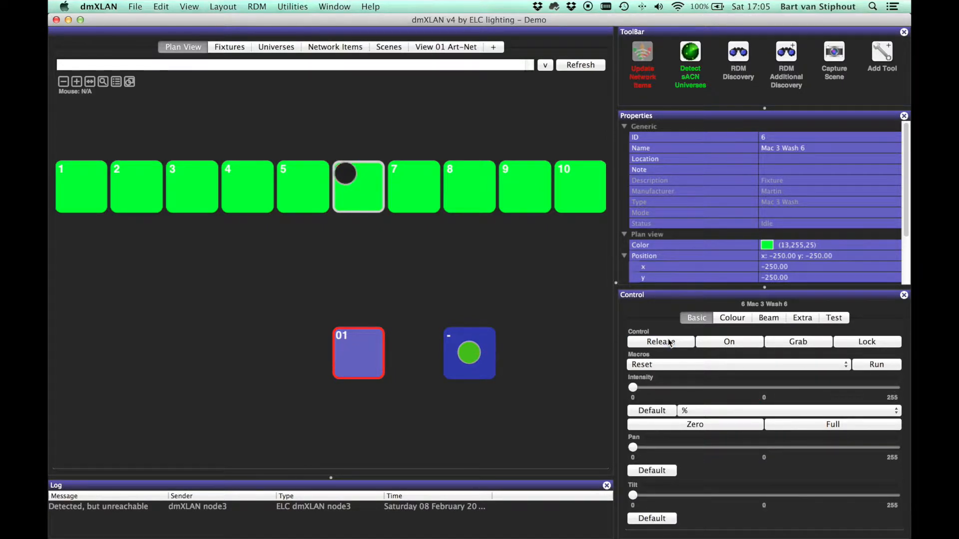
{"action": "left_click", "coordinate": [718, 340]}
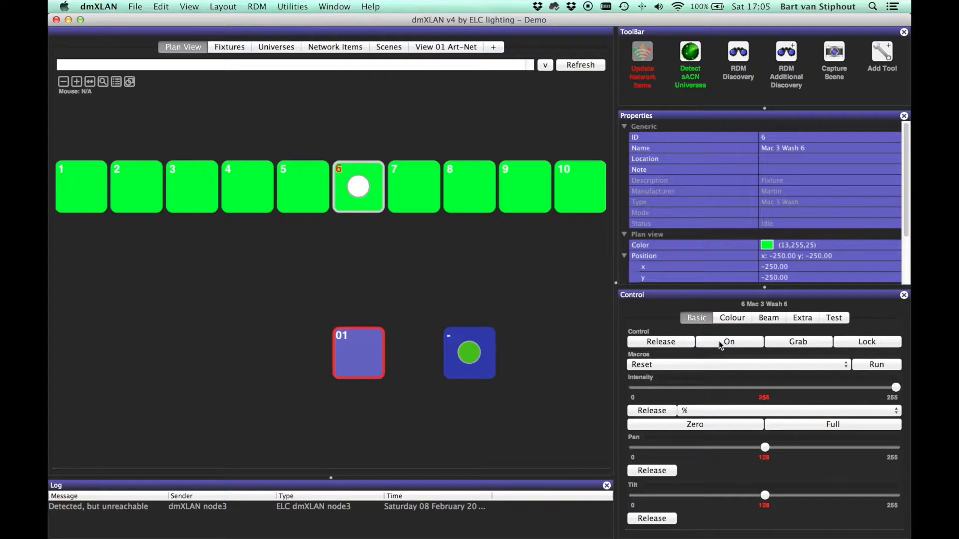
{"action": "left_click", "coordinate": [679, 342]}
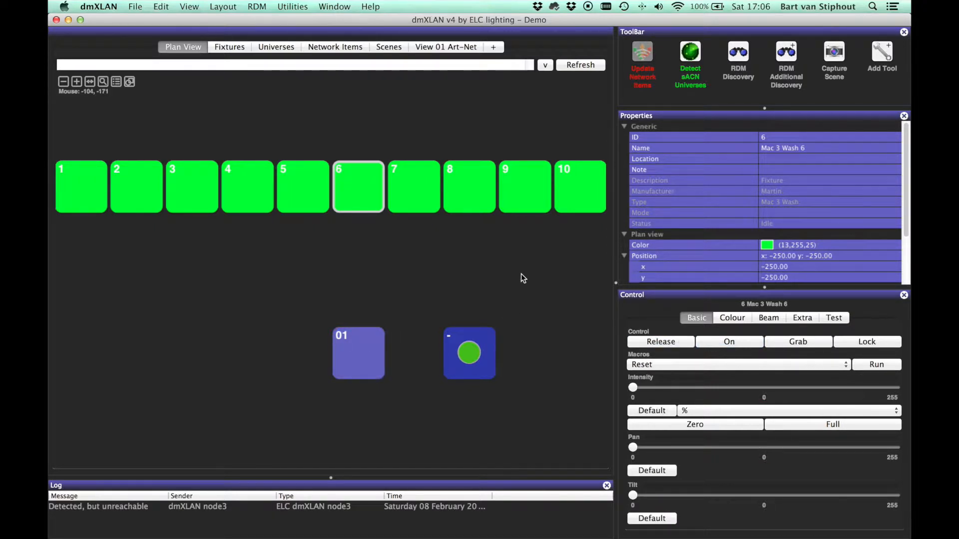
Step: Review the take over and release fade settings in the fixture preferences, leaving them as they are
{"action": "key", "text": "super+comma"}
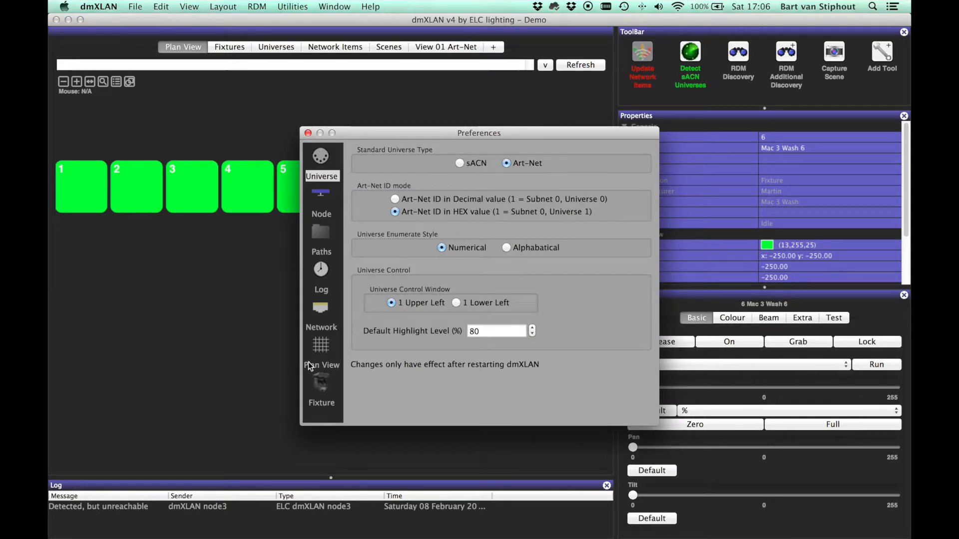
{"action": "left_click", "coordinate": [320, 382]}
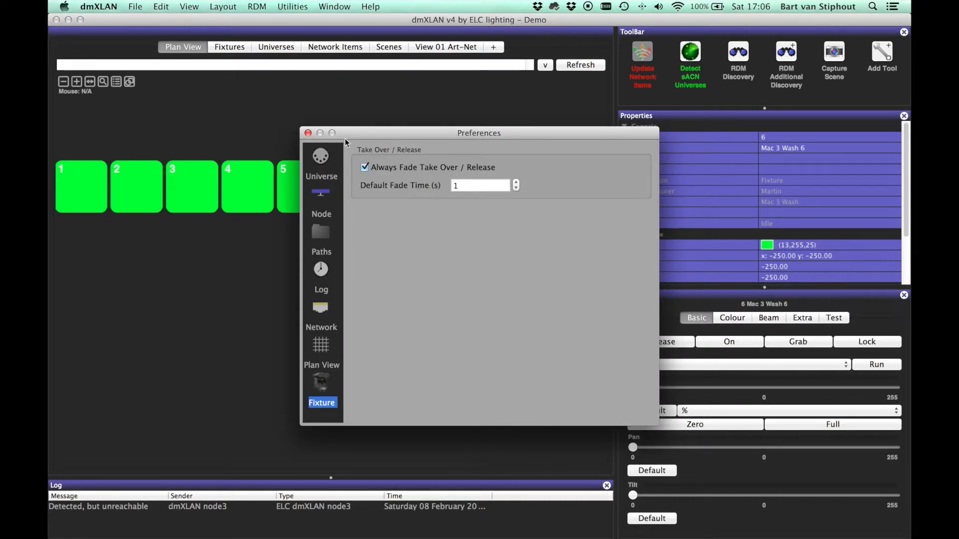
{"action": "left_click", "coordinate": [308, 133]}
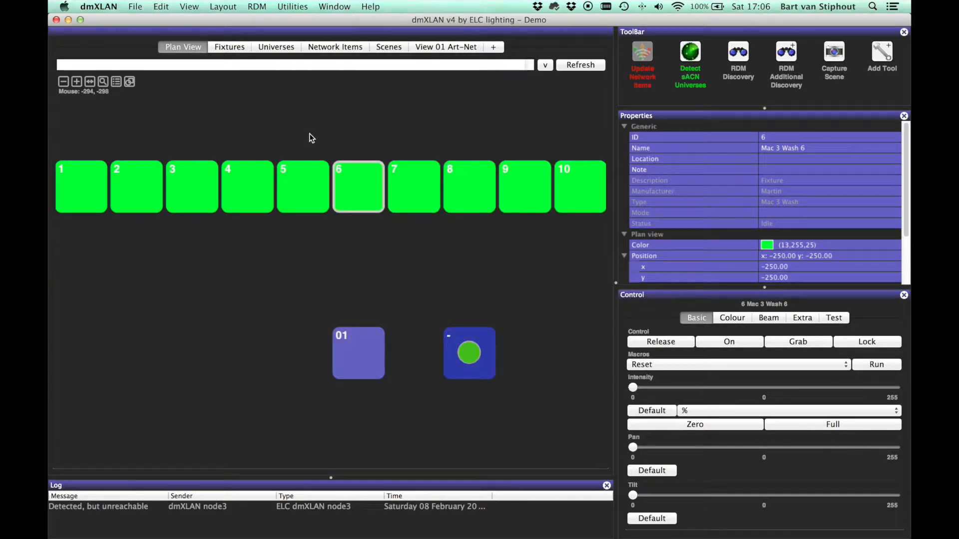
Step: Search the fixture library for VL3000, choose the Vari Lite VL3000 Wash (16), and cancel adding it
{"action": "key", "text": "super+f"}
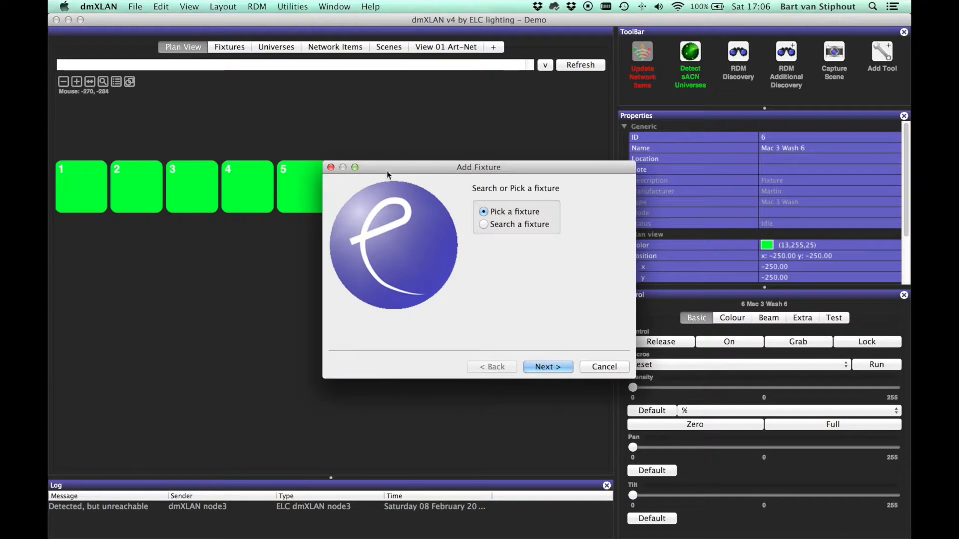
{"action": "key", "text": "Return"}
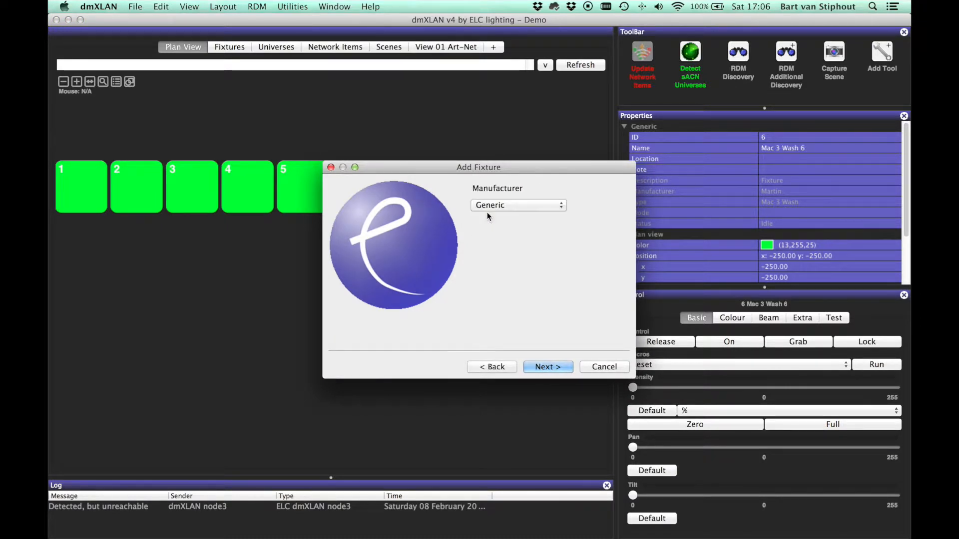
{"action": "left_click", "coordinate": [490, 366]}
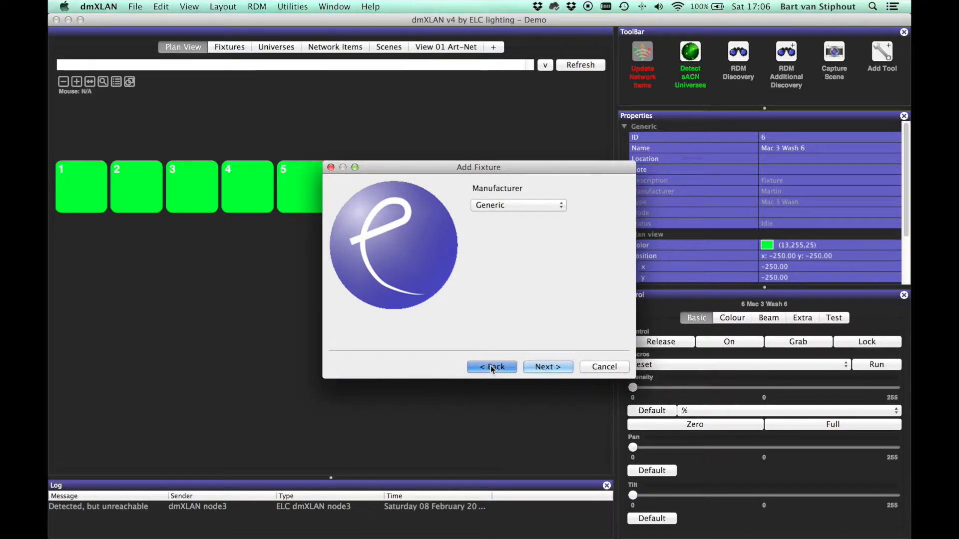
{"action": "left_click", "coordinate": [508, 224]}
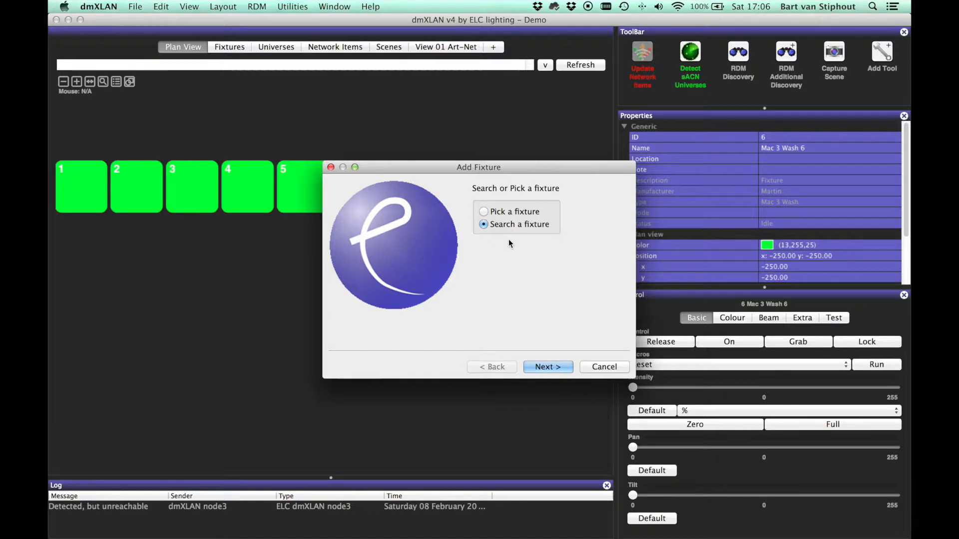
{"action": "left_click", "coordinate": [536, 367]}
{"action": "type", "text": "VL"}
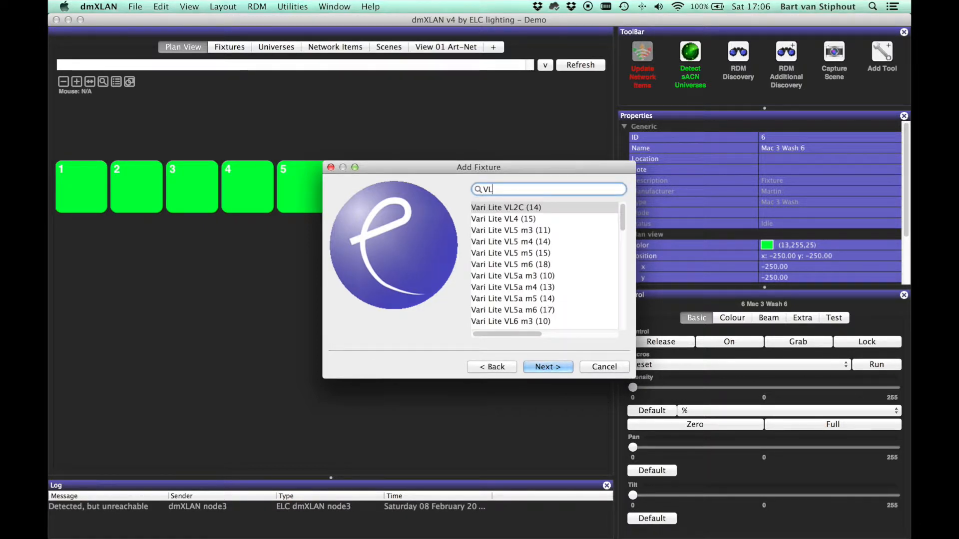
{"action": "type", "text": "3000"}
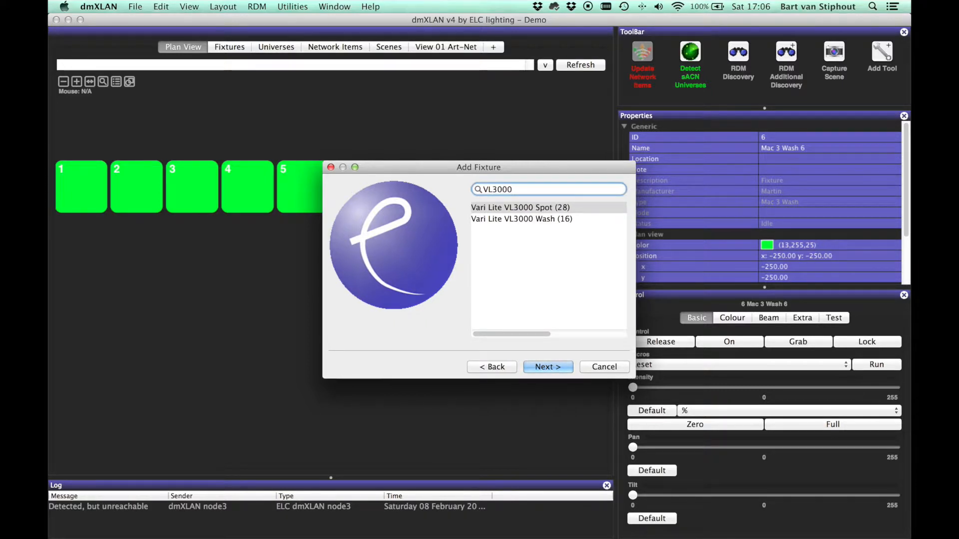
{"action": "left_click", "coordinate": [534, 216]}
{"action": "left_click", "coordinate": [544, 367]}
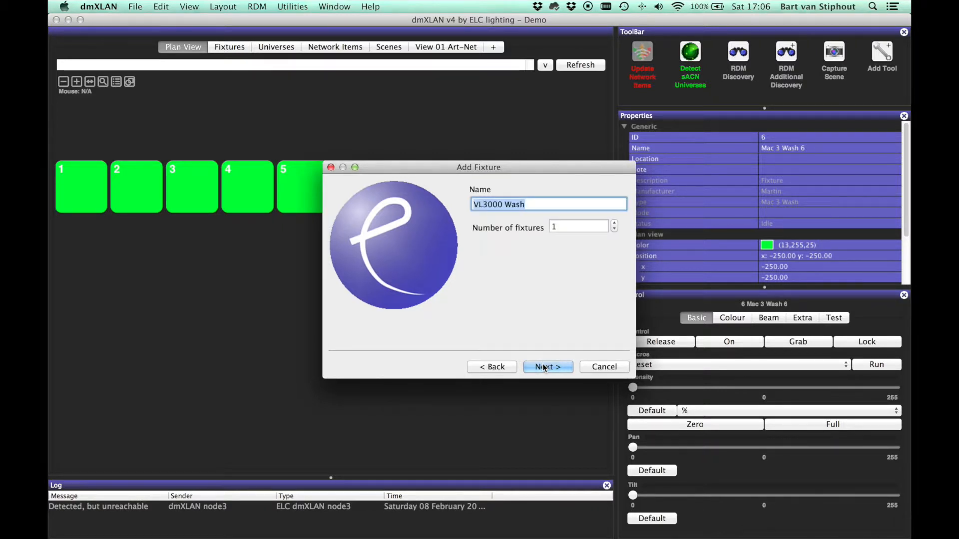
{"action": "left_click", "coordinate": [603, 367]}
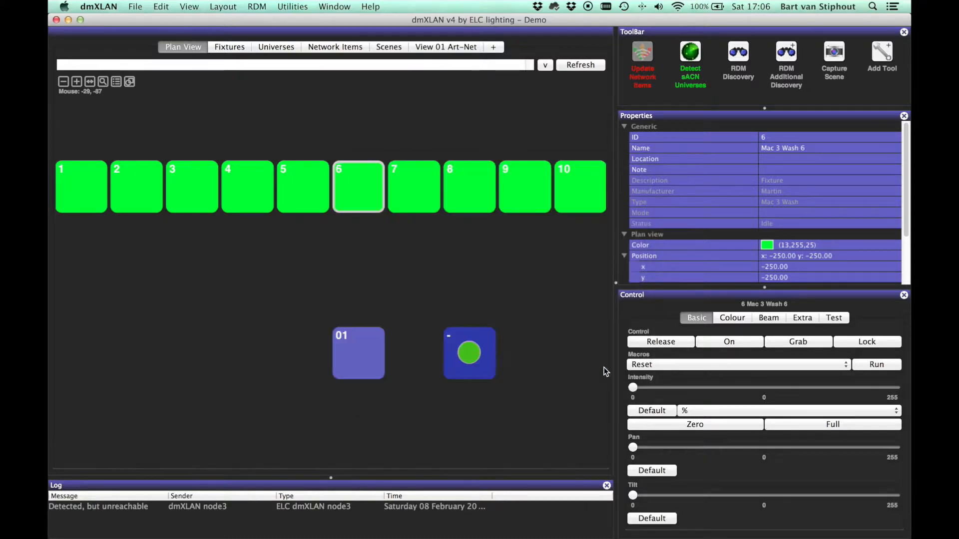
Step: View the network items list and look over the available file download, import and export commands
{"action": "left_click", "coordinate": [329, 47]}
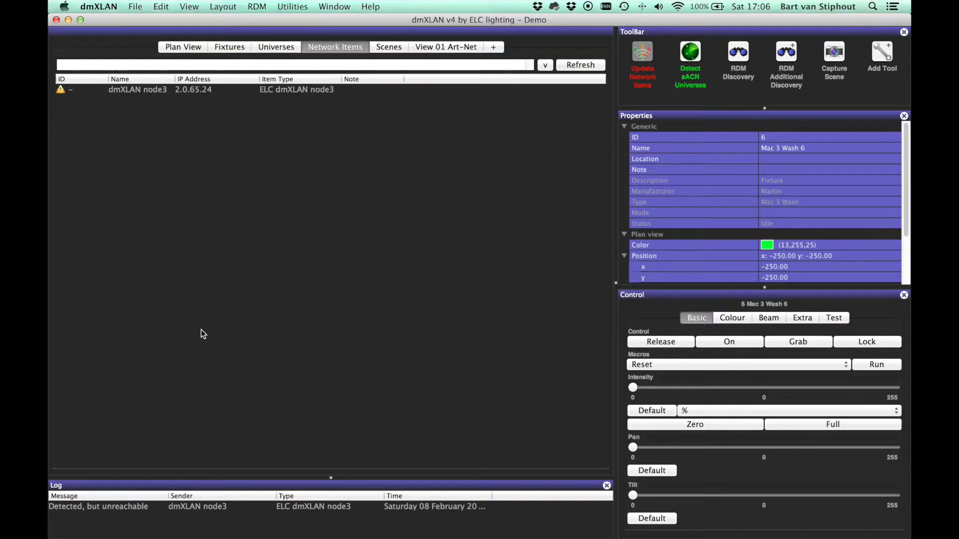
{"action": "left_click", "coordinate": [135, 6]}
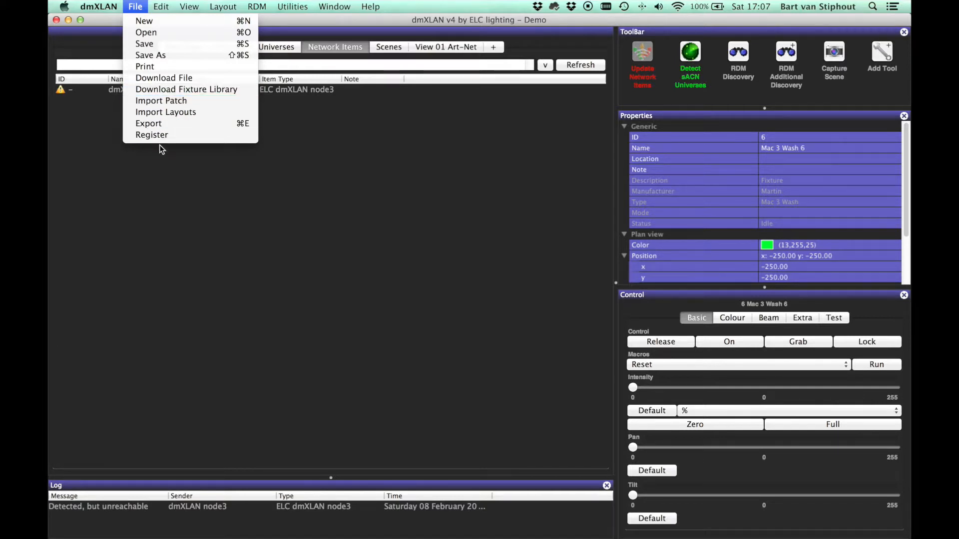
{"action": "left_click", "coordinate": [161, 192]}
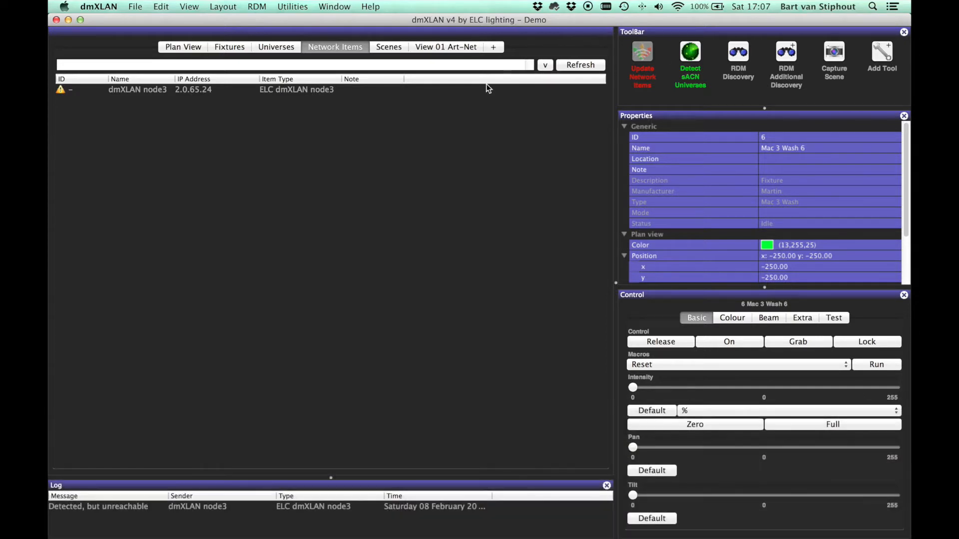
Step: Run the patch check, dismiss its message and clear the current selection
{"action": "left_click", "coordinate": [301, 5]}
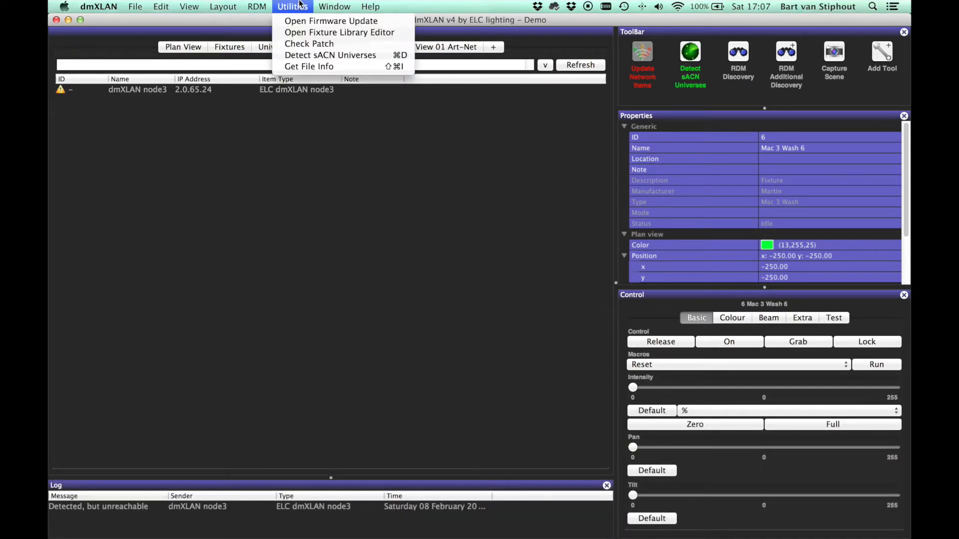
{"action": "left_click", "coordinate": [304, 43]}
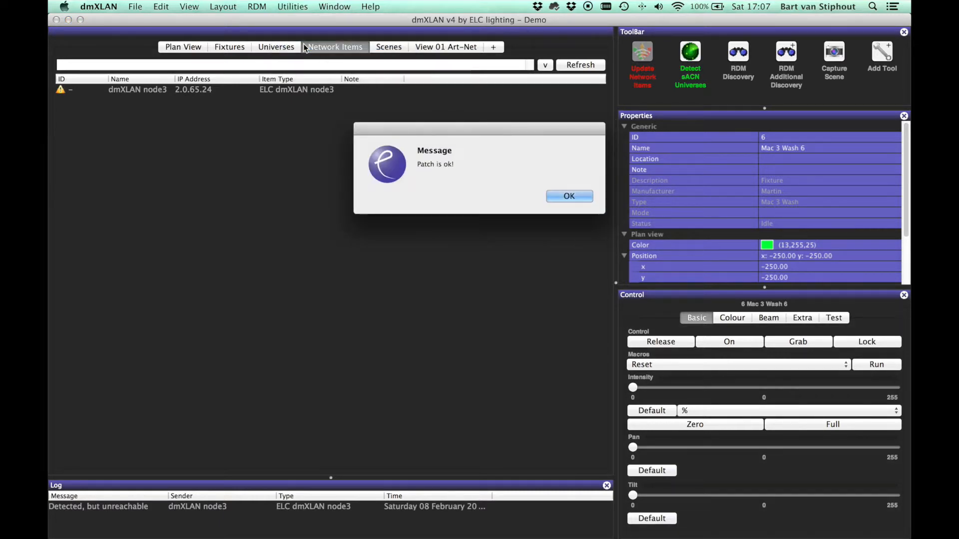
{"action": "left_click", "coordinate": [565, 199]}
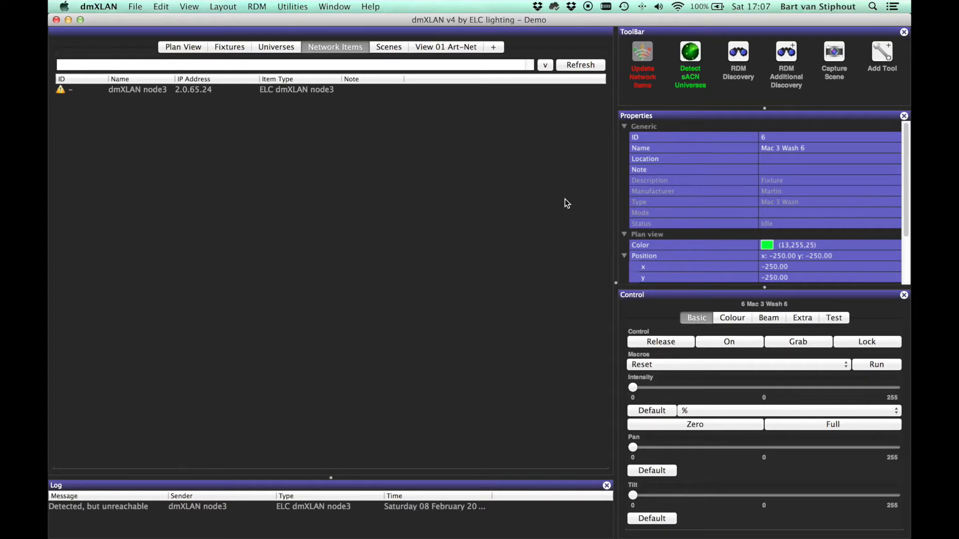
{"action": "left_click", "coordinate": [304, 103]}
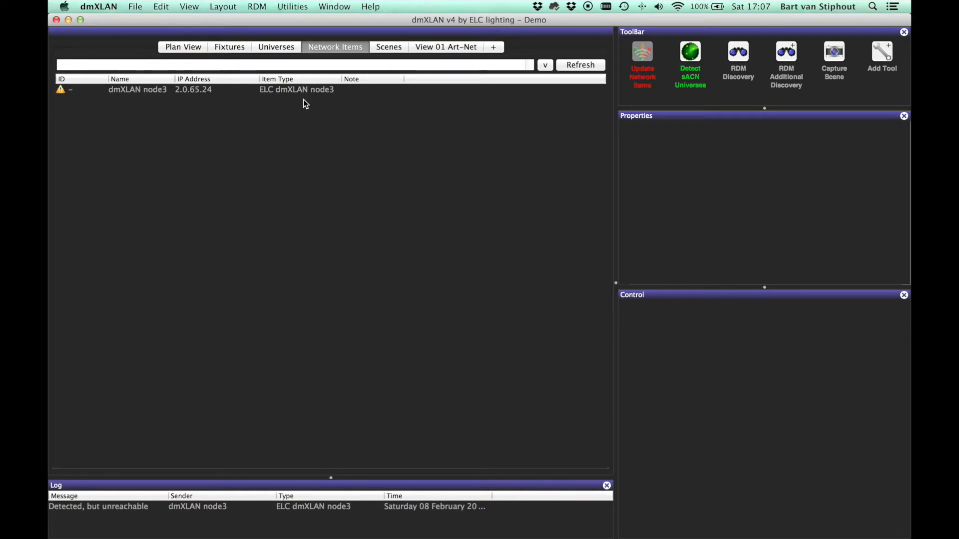
Step: Add a grey line draw object to the plan view below fixtures 4 to 8, at x -250, y -200
{"action": "left_click", "coordinate": [186, 47]}
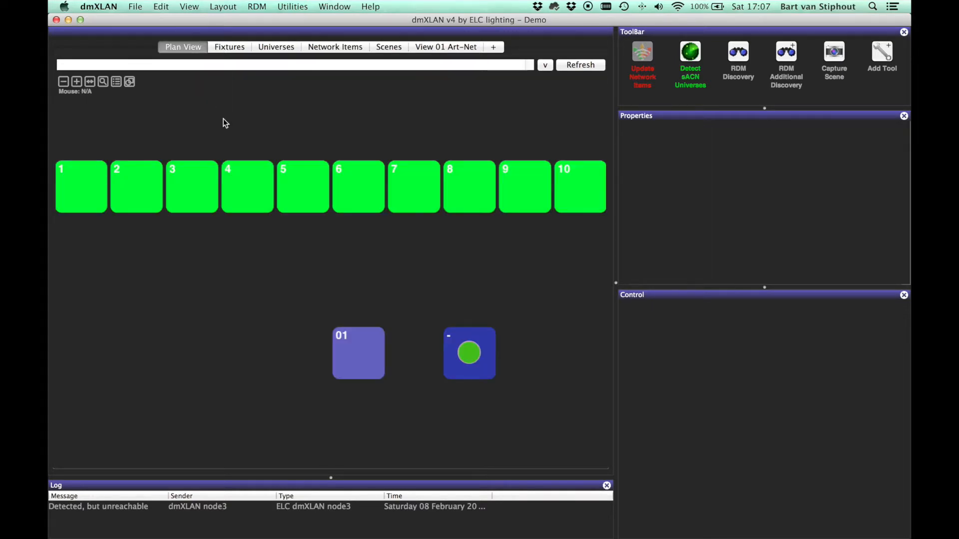
{"action": "left_click", "coordinate": [129, 83]}
{"action": "left_click", "coordinate": [137, 81]}
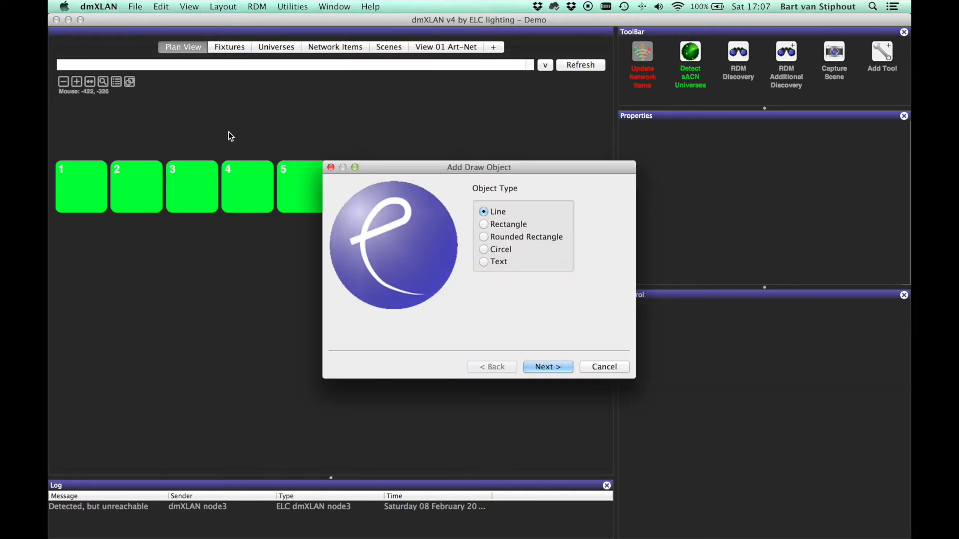
{"action": "key", "text": "Return"}
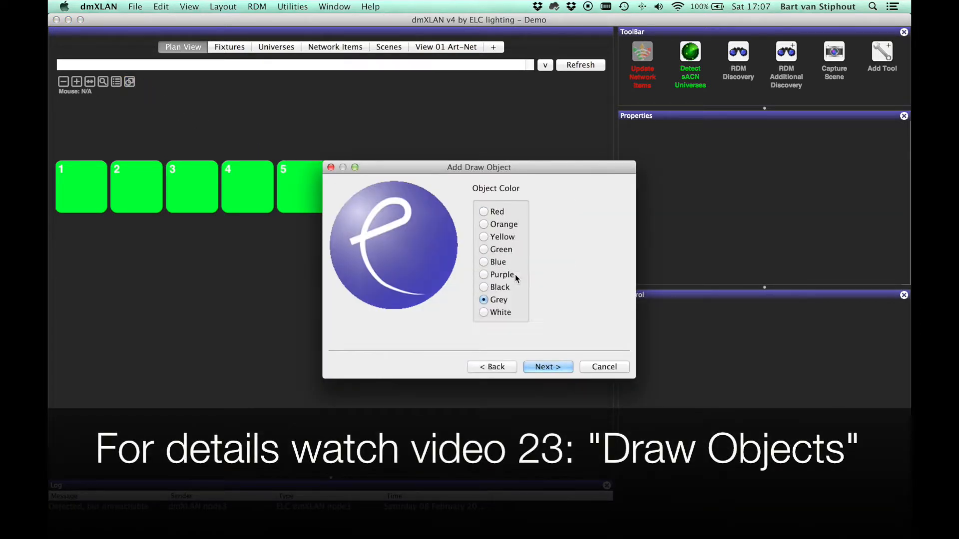
{"action": "key", "text": "Return"}
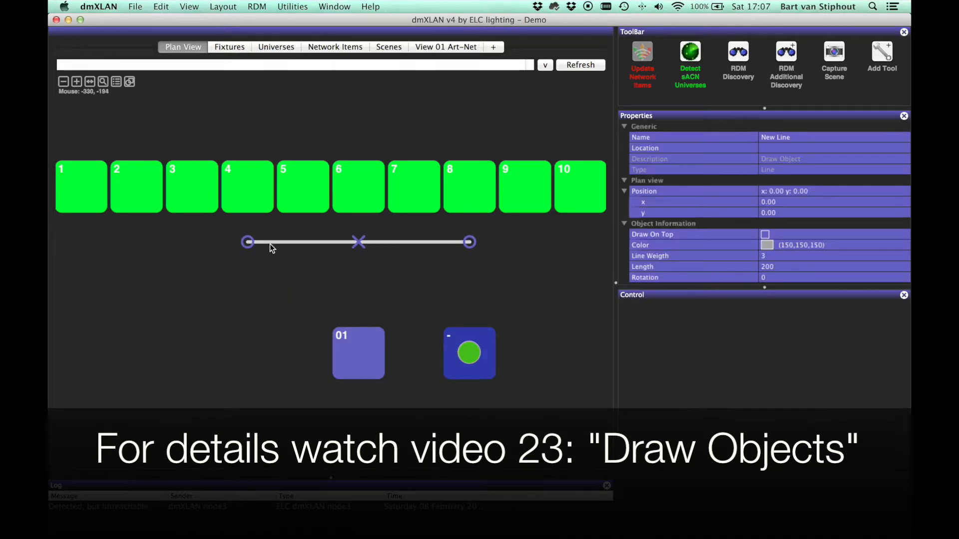
{"action": "left_click", "coordinate": [269, 243]}
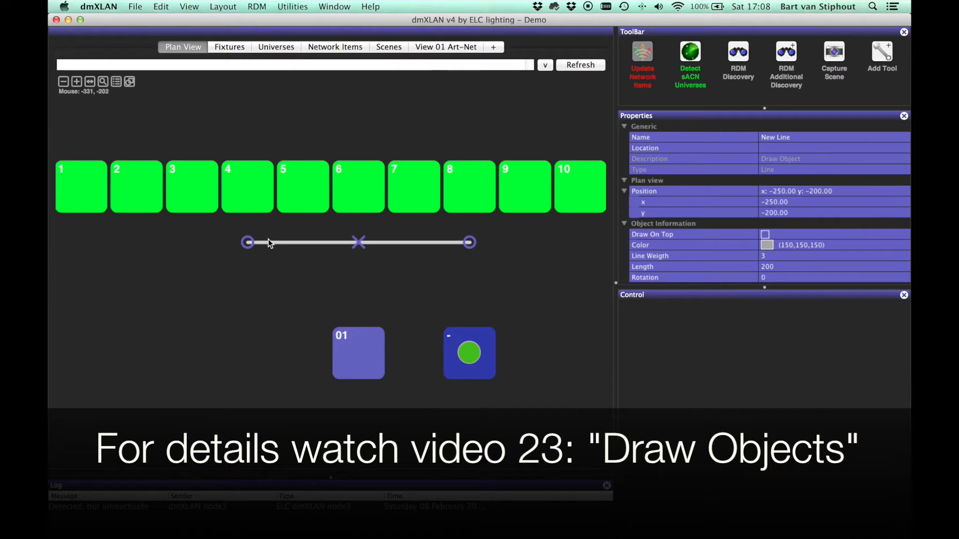
Step: Inspect the properties and controls of universe 01 and of the dmXLAN node3 in the plan view, and deselect them
{"action": "left_click", "coordinate": [360, 373]}
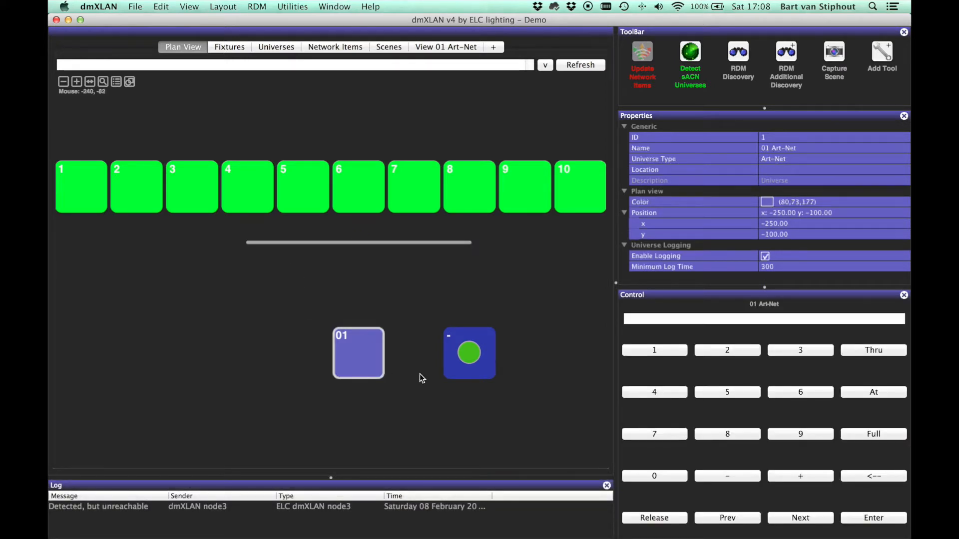
{"action": "left_click", "coordinate": [473, 358]}
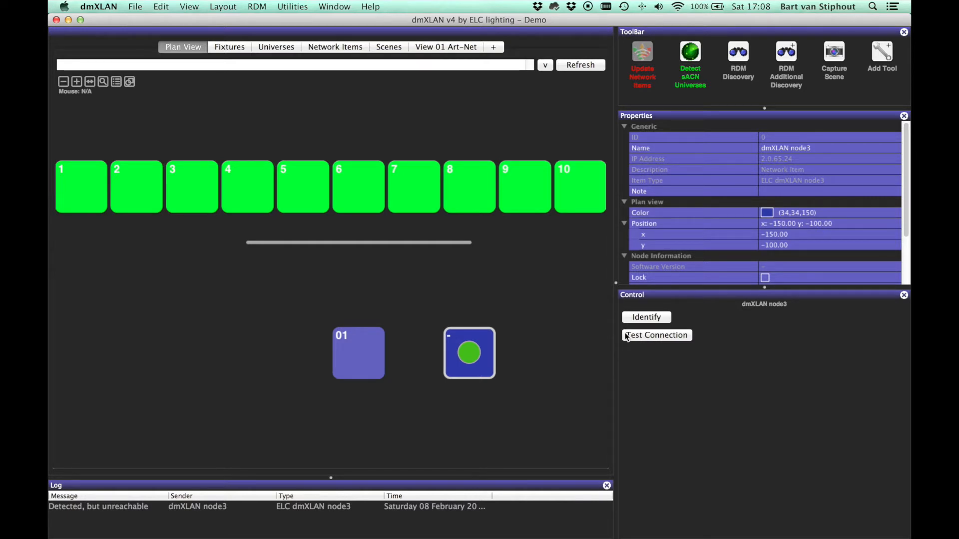
{"action": "left_click", "coordinate": [551, 326]}
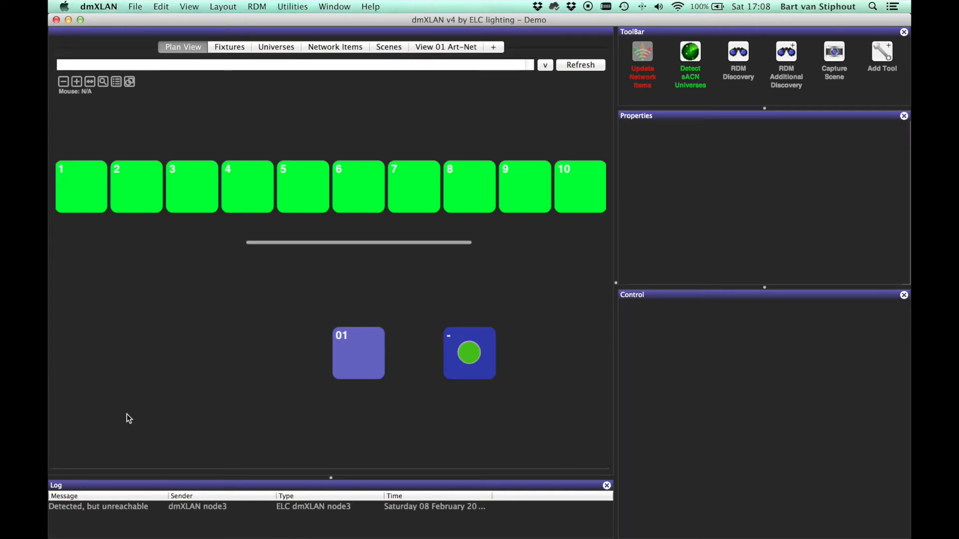
{"action": "left_click", "coordinate": [161, 7]}
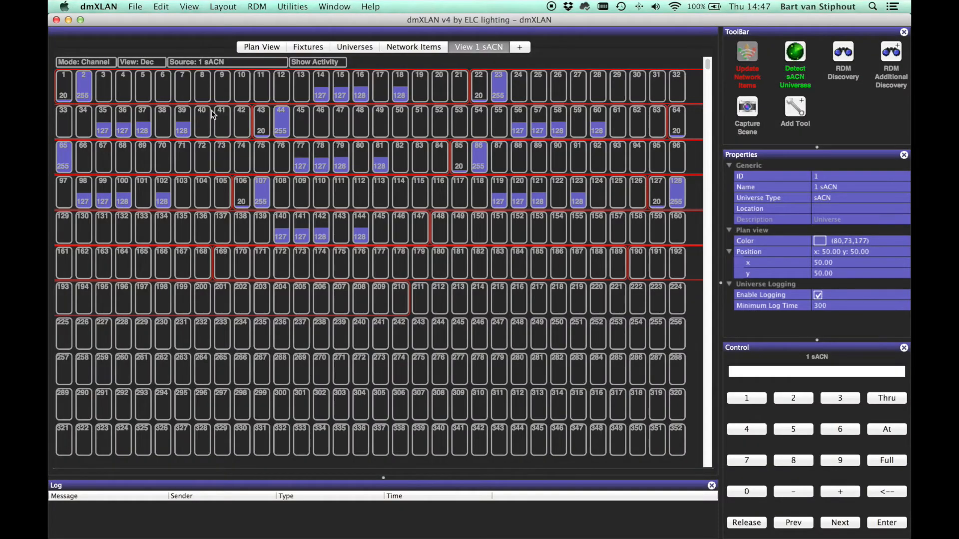
Step: Show the channel activity in the view of universe 1 sACN
{"action": "left_click", "coordinate": [310, 62]}
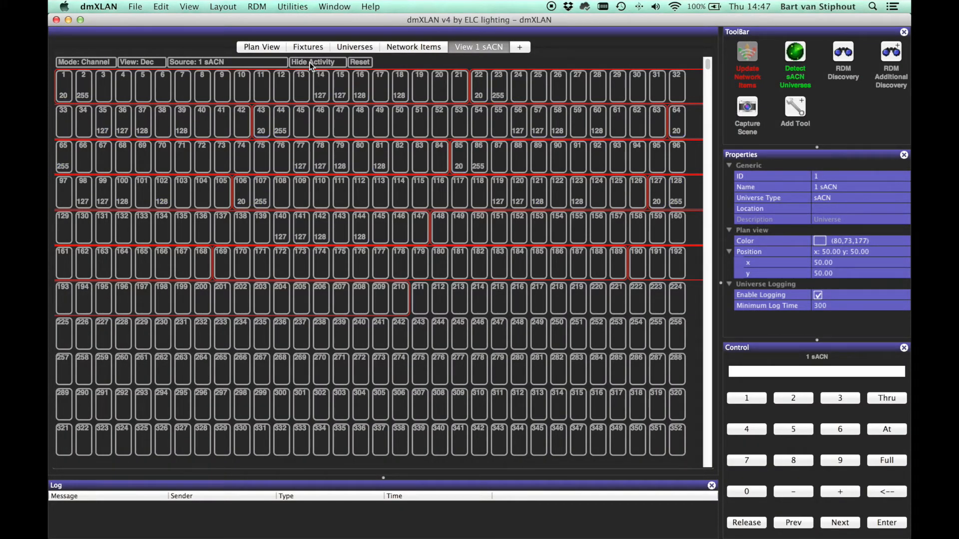